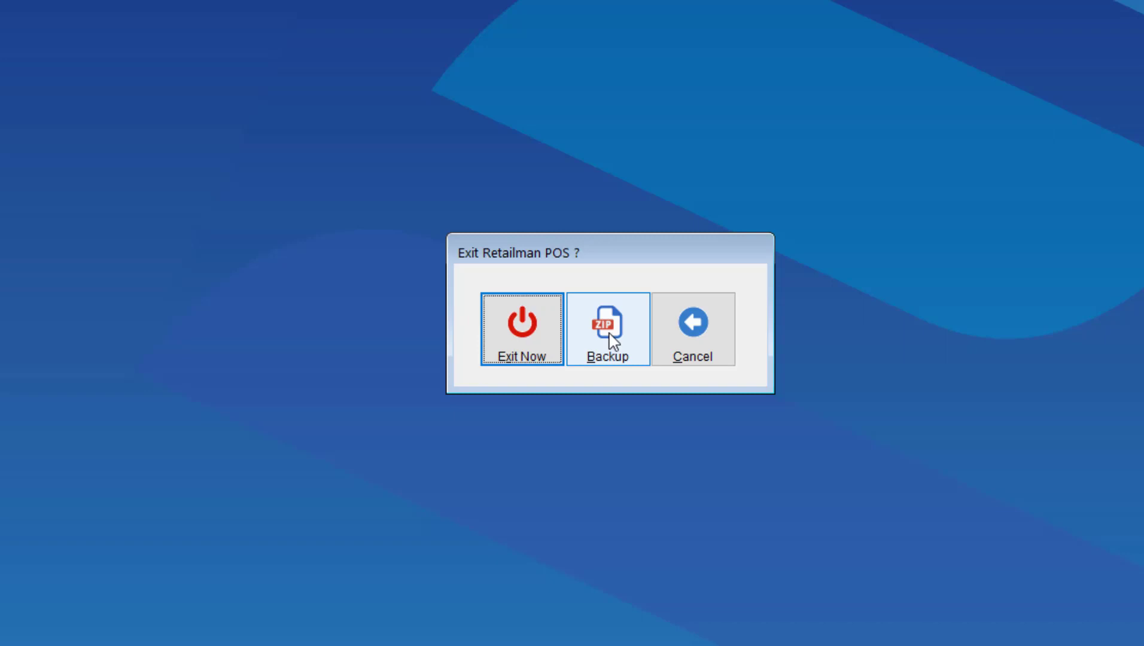
Step: Create a zip backup in G:\MY DRIVE\RMANBACKUP\ and view the resulting file in the RmanBackup folder
click(611, 338)
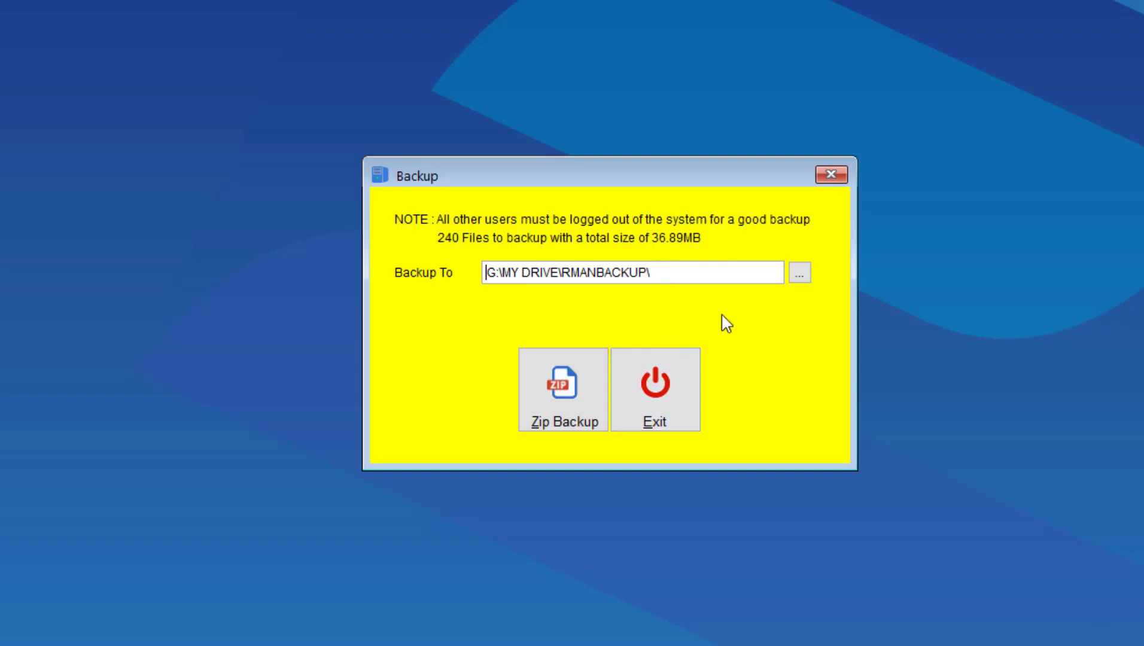
click(802, 275)
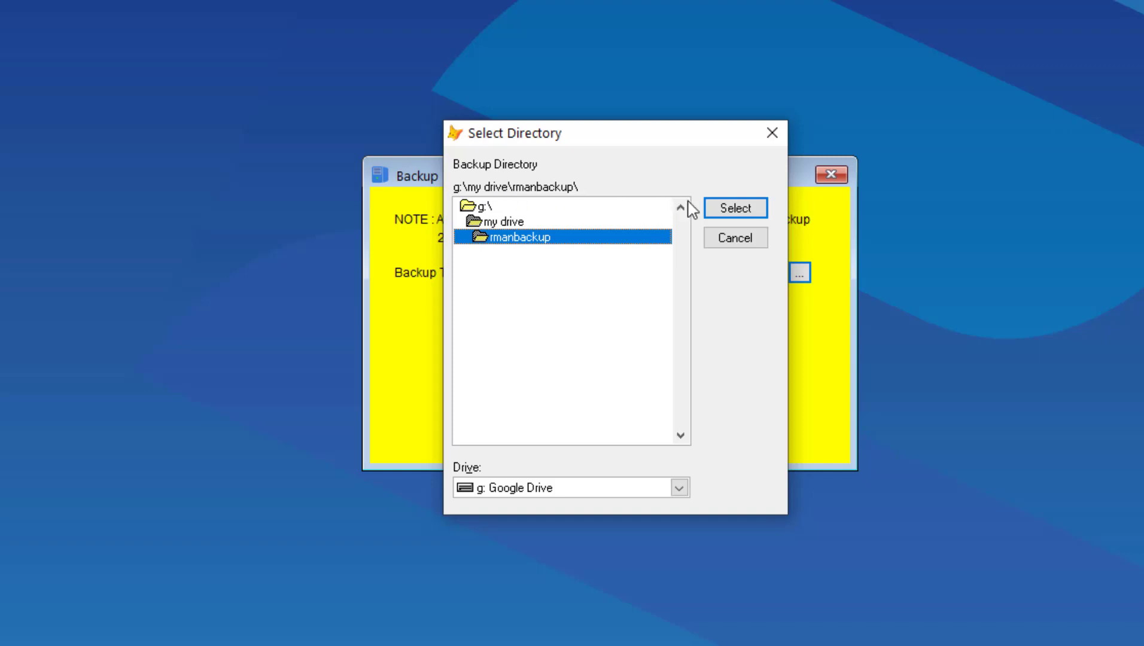
click(734, 210)
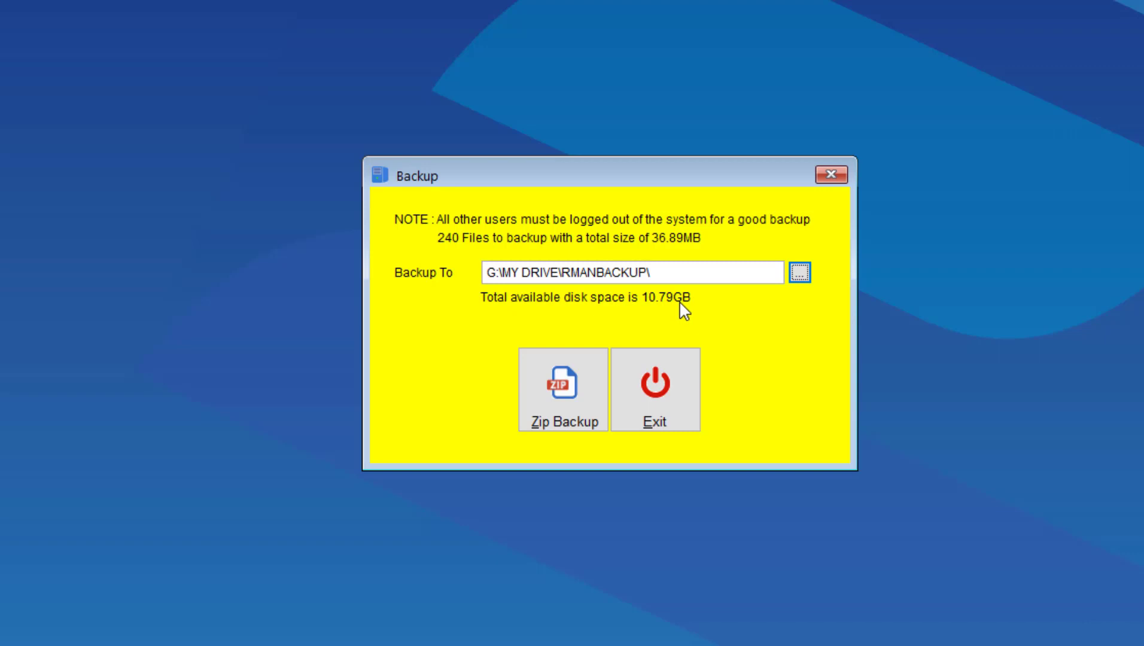
click(564, 389)
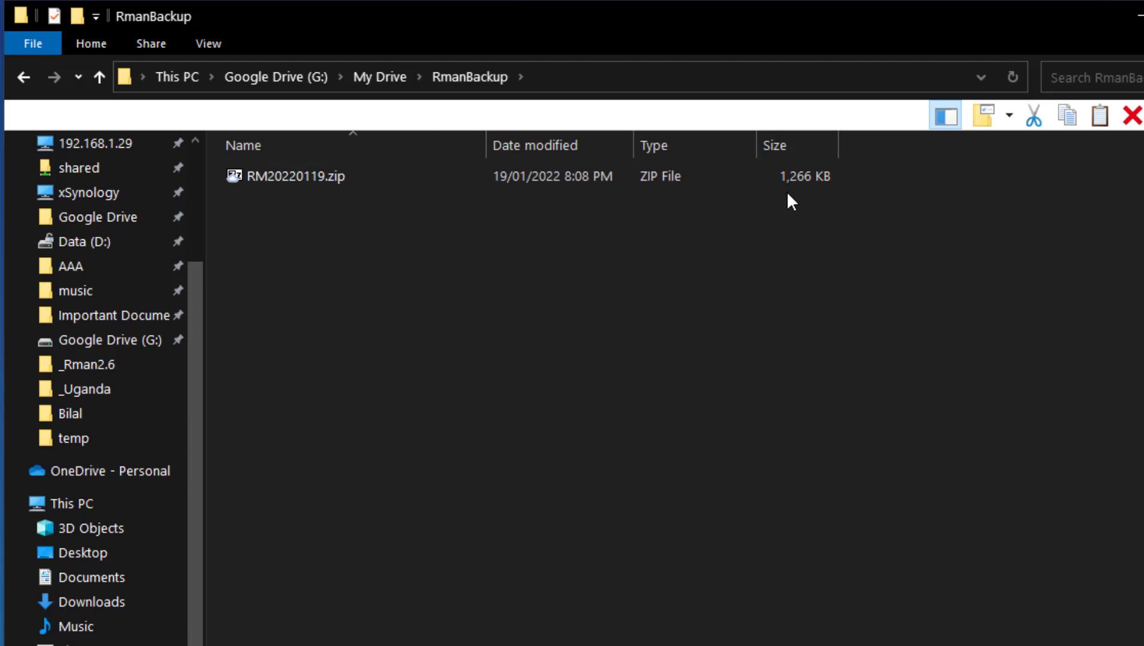
drag(731, 22, 733, 193)
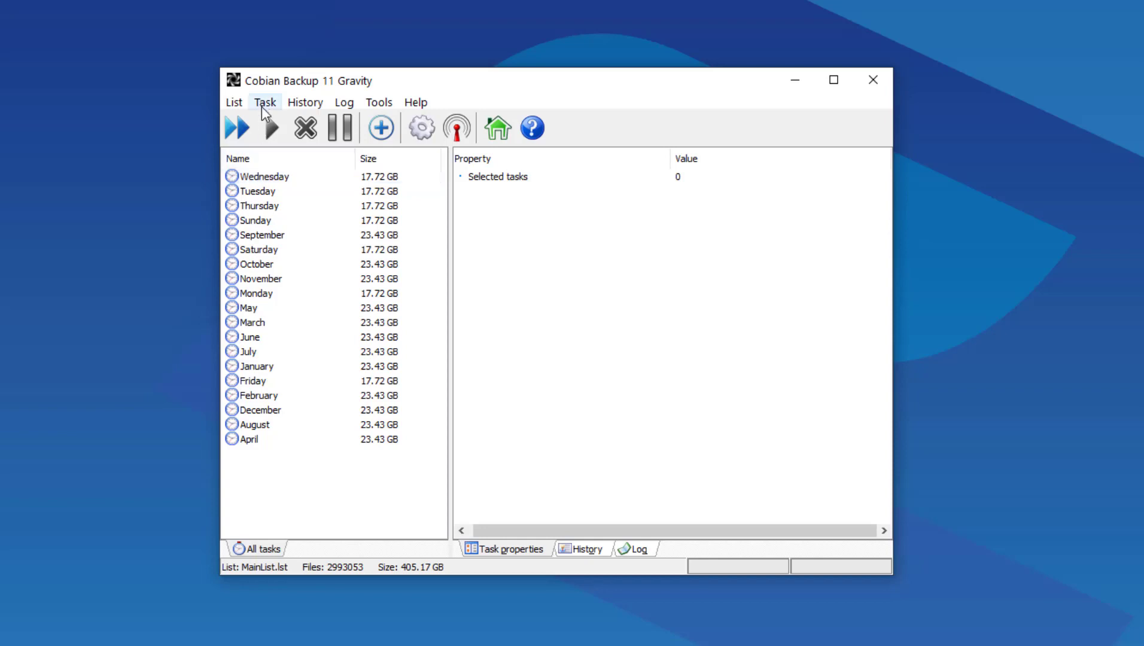
Step: In Cobian Backup, review the Wednesday task's schedule and the available schedule types, leaving without changes, and close the program
double_click(263, 176)
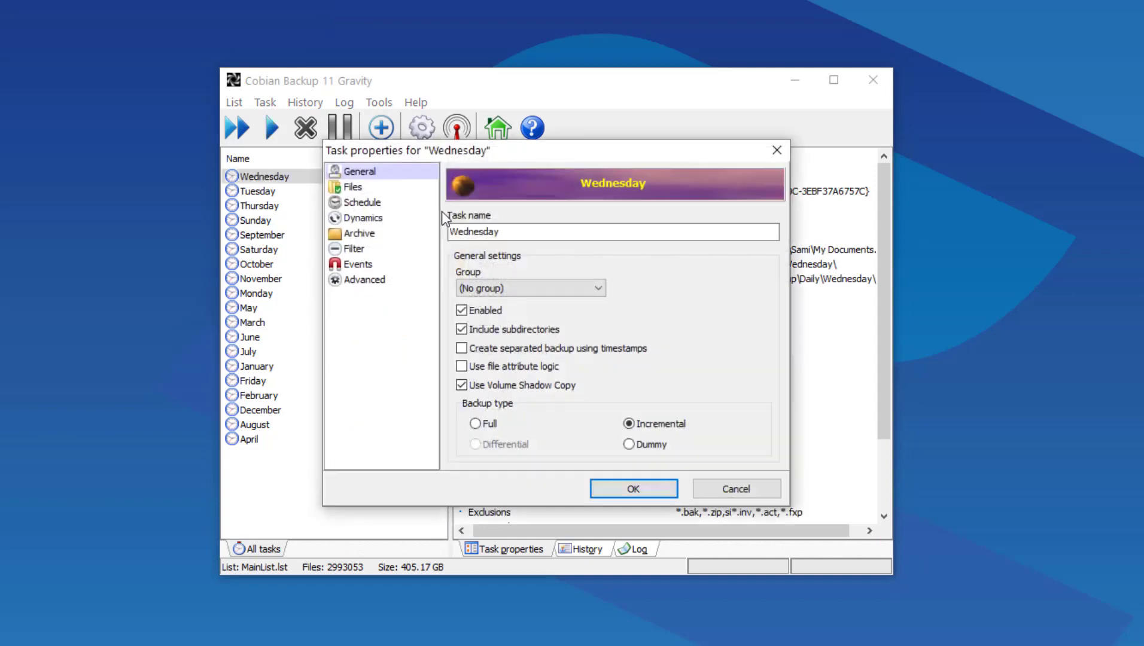
click(359, 203)
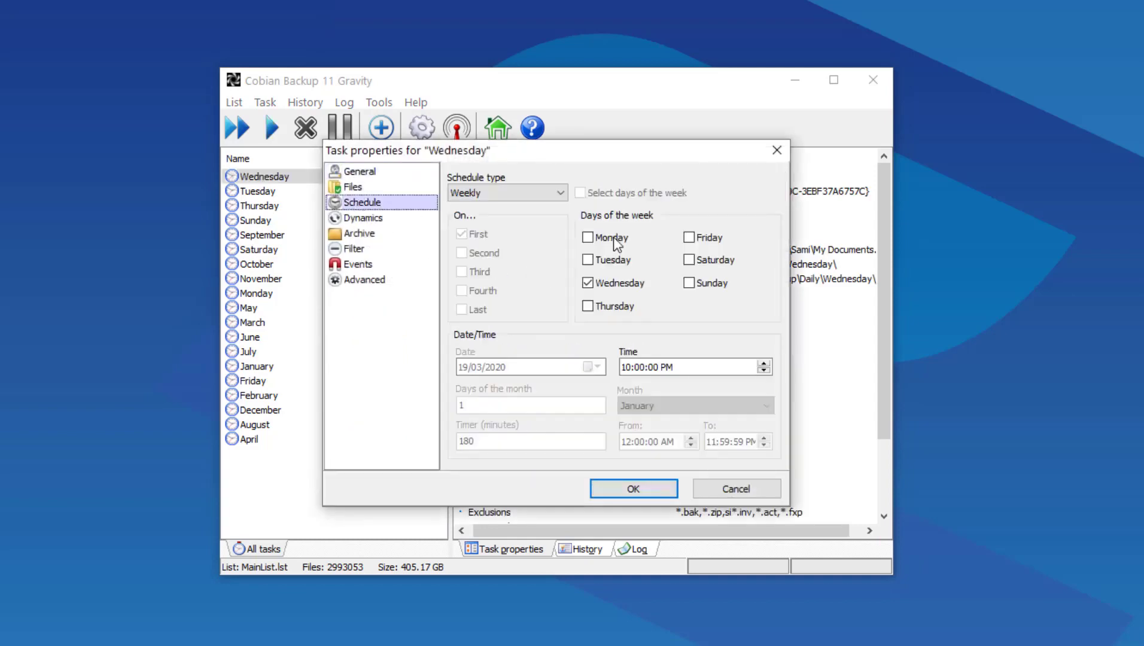
click(563, 194)
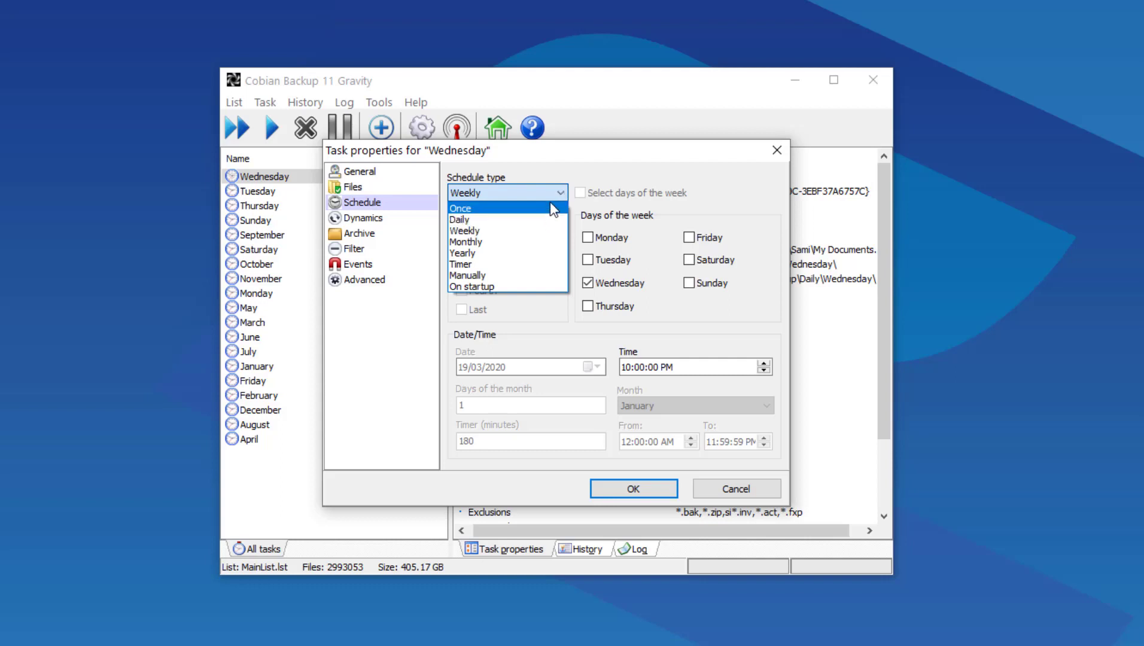
click(757, 172)
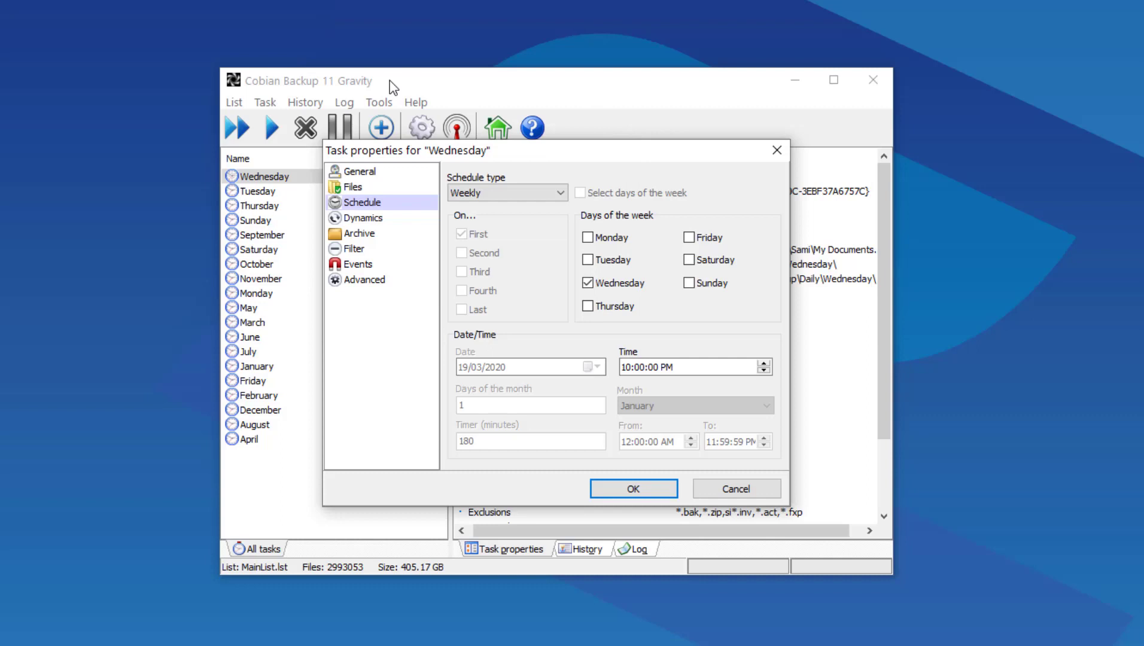
click(733, 490)
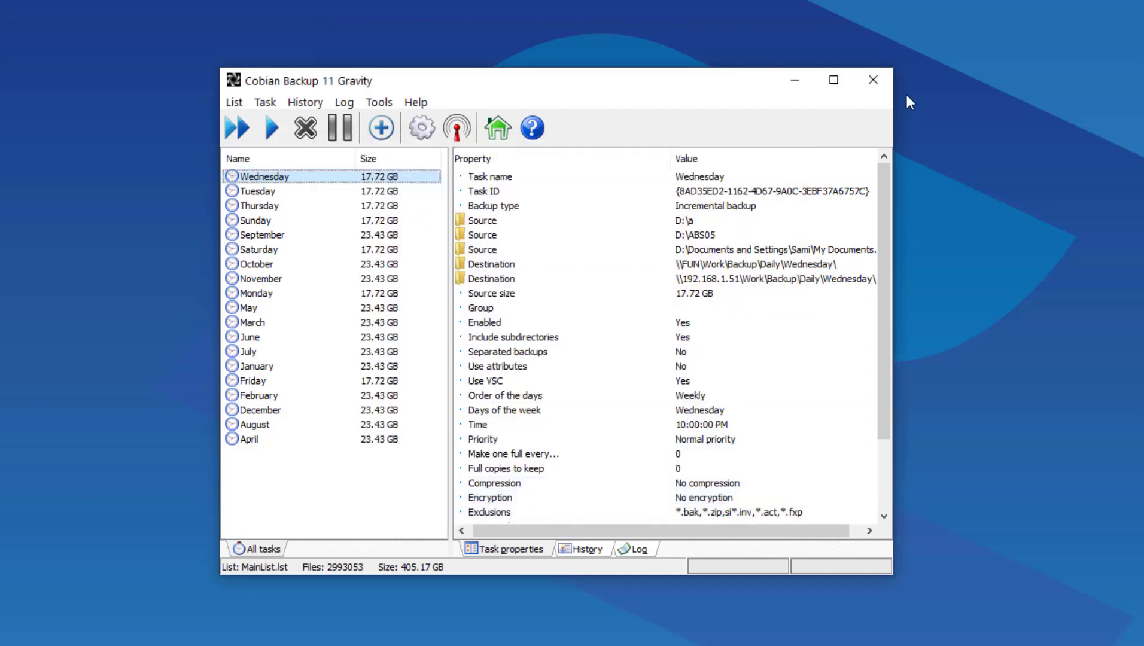
click(874, 80)
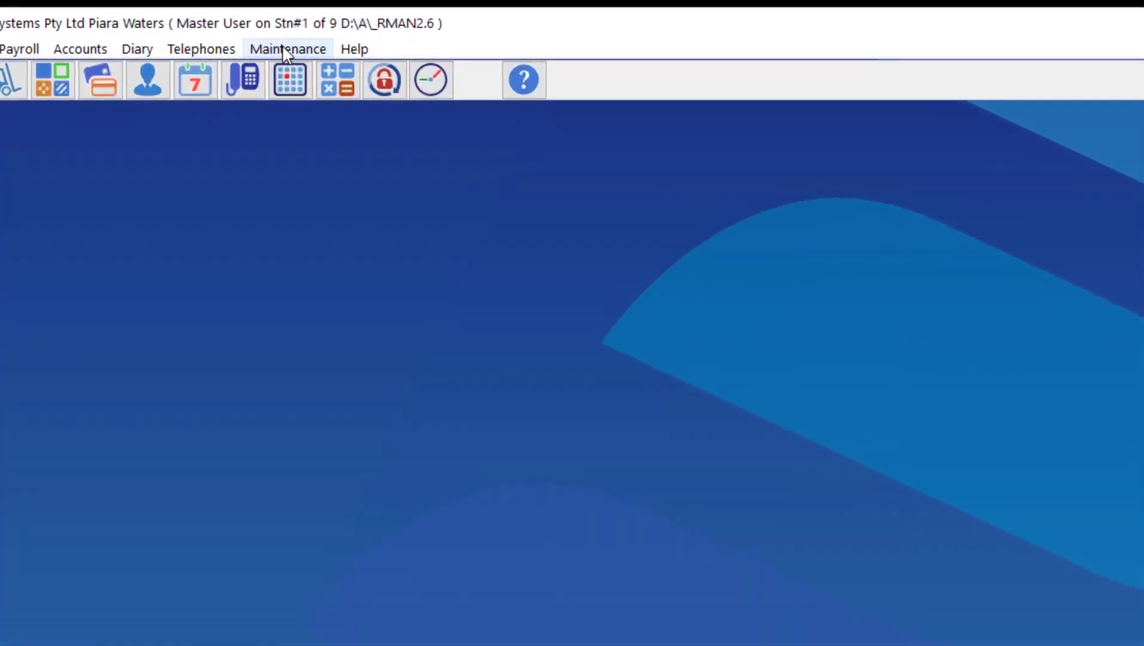
Step: In Retailman POS, save user no. 3's security settings with Restore Data From Backup at 0 and close the users file
click(282, 49)
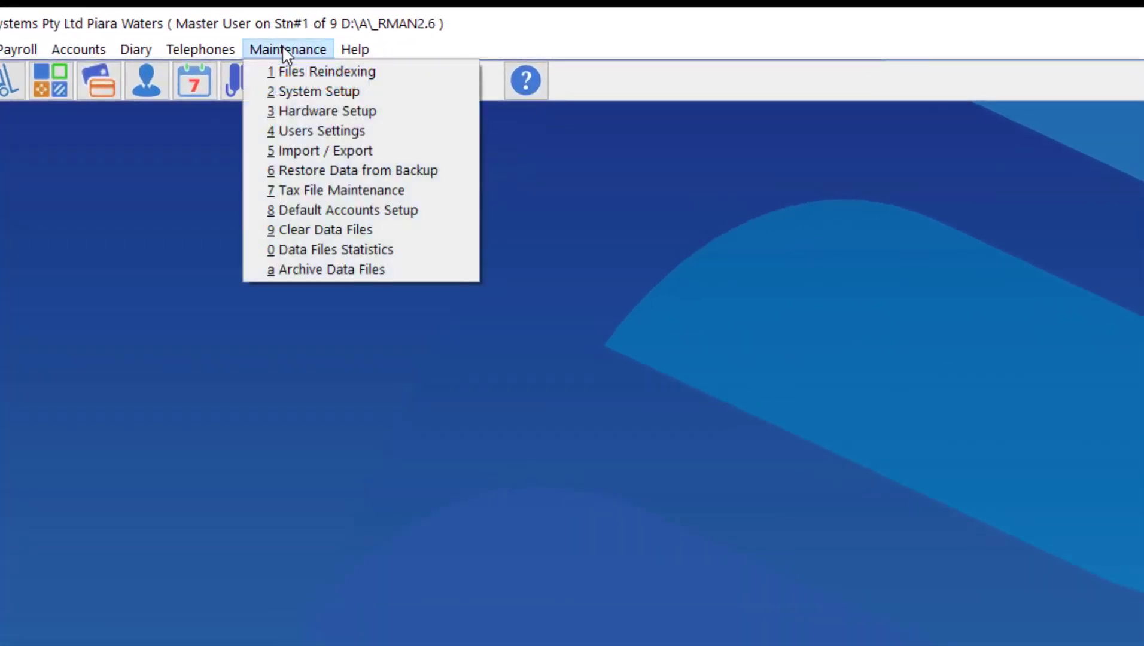
click(331, 131)
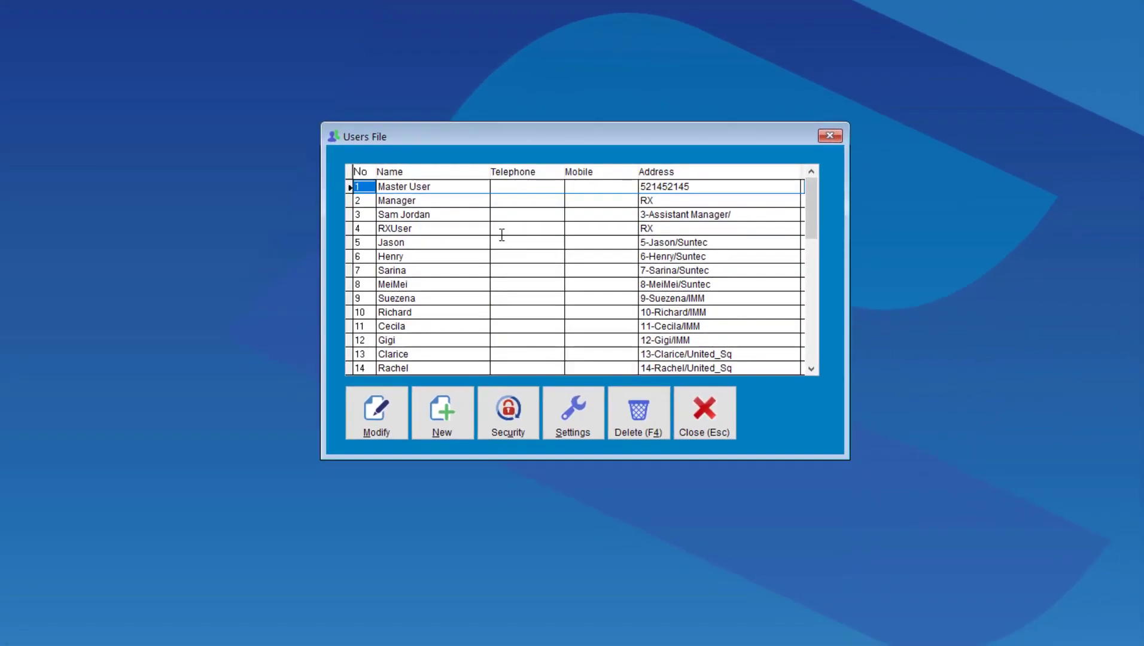
click(444, 214)
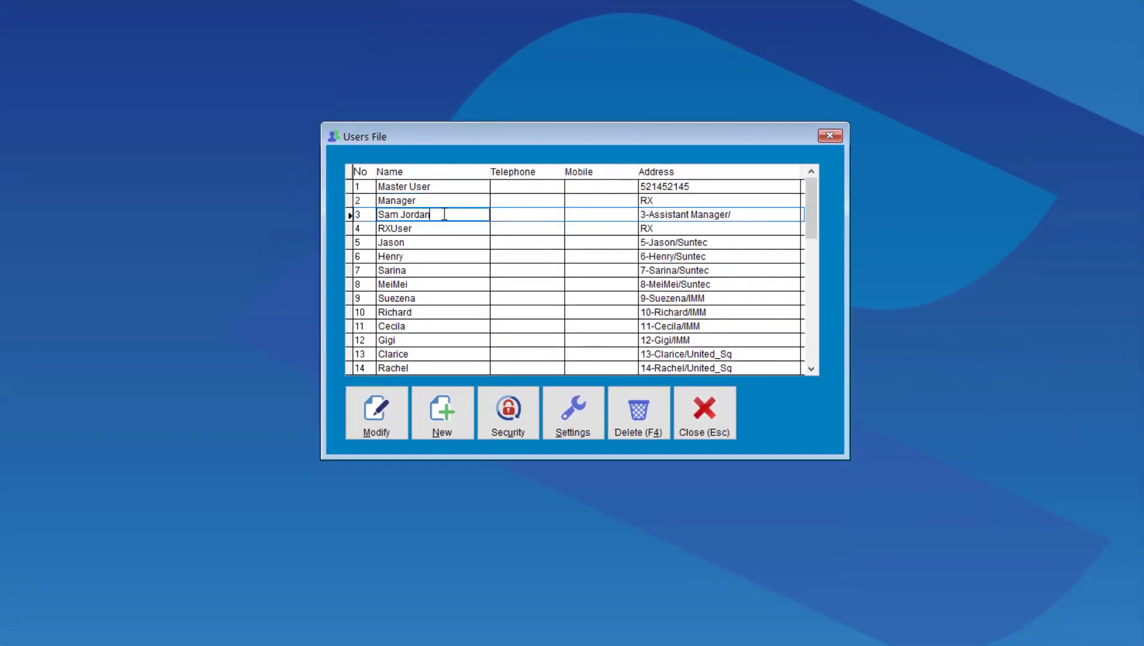
click(509, 417)
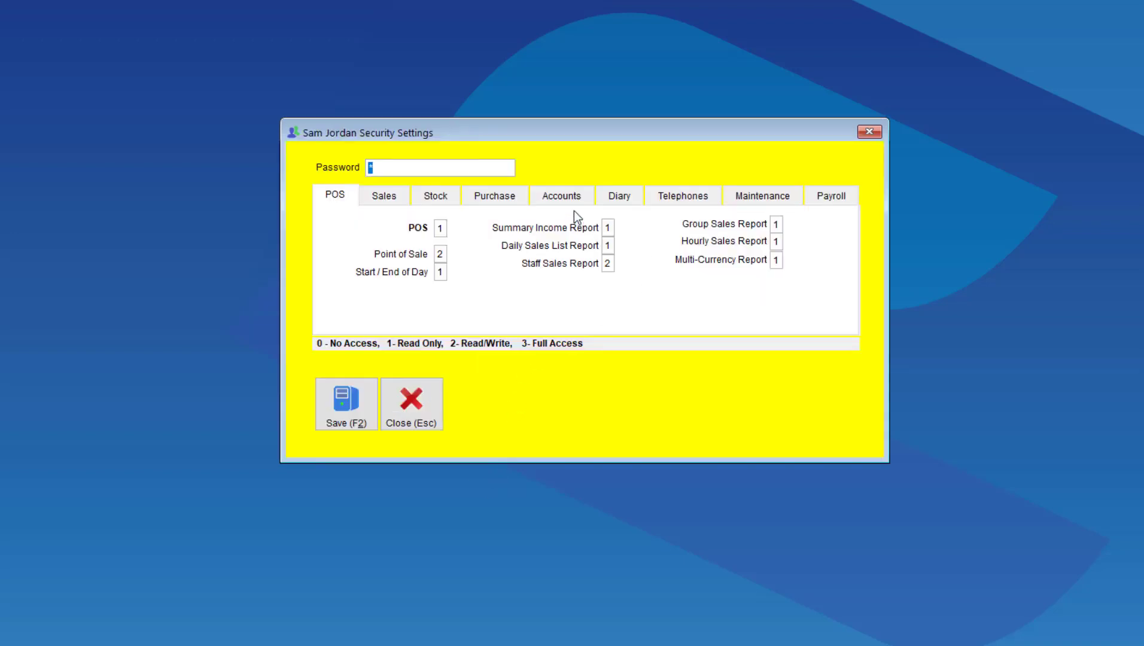
click(752, 198)
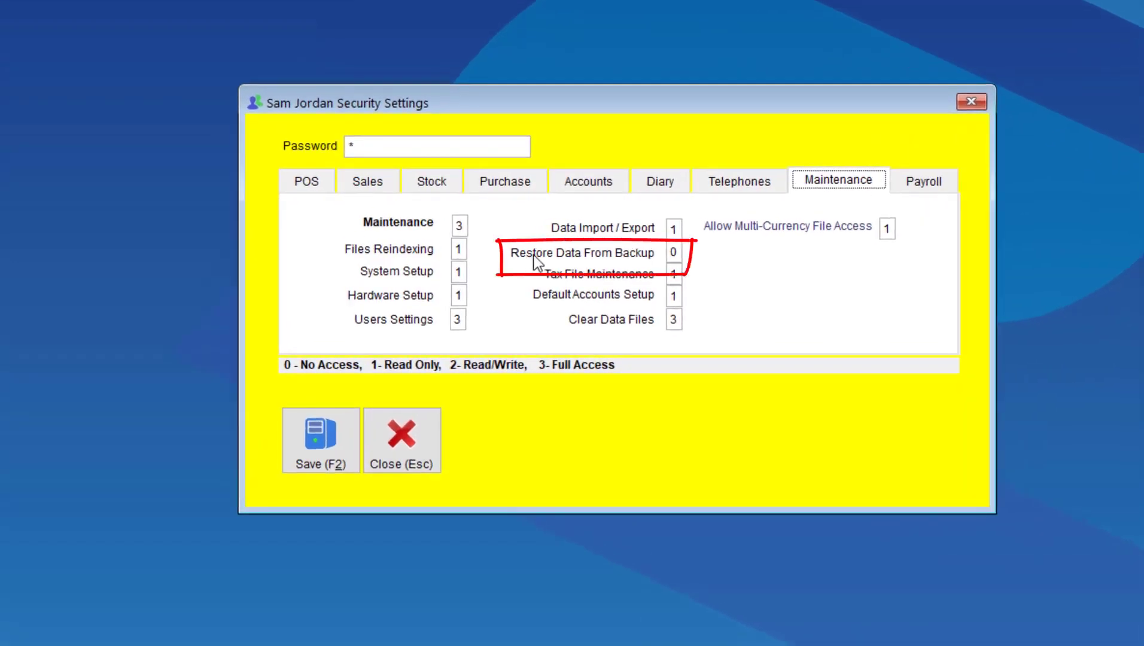
click(679, 252)
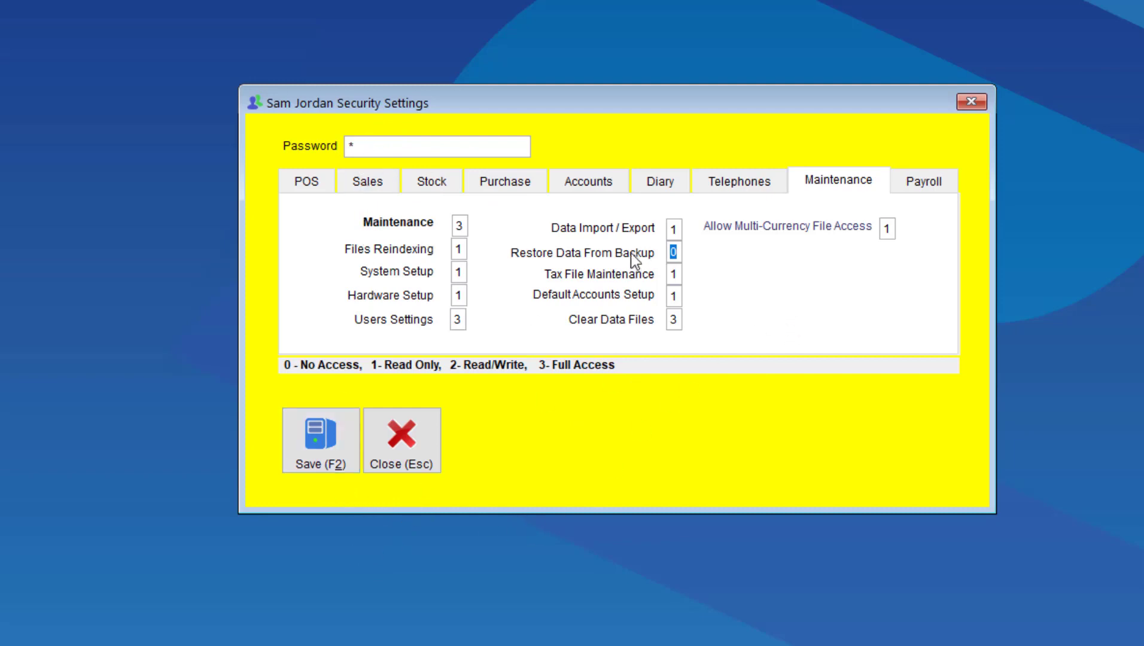
click(313, 444)
click(760, 466)
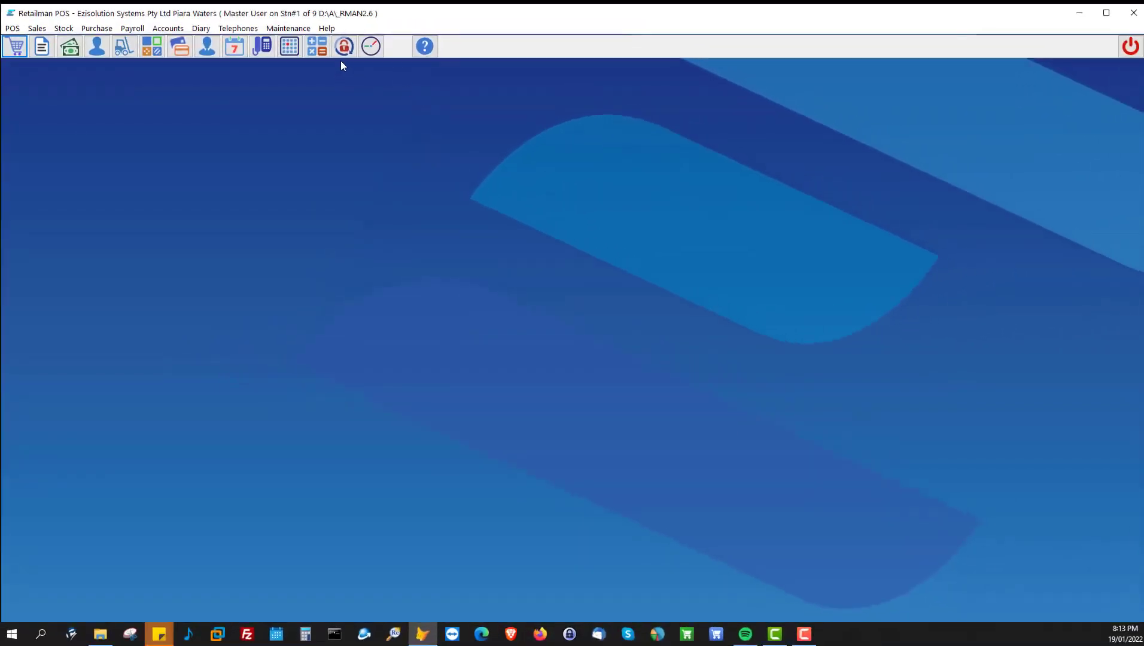
Step: Log in with user no. 3's password, check the exit options for a backup choice, and cancel the exit
click(344, 50)
text(*)
key(Return)
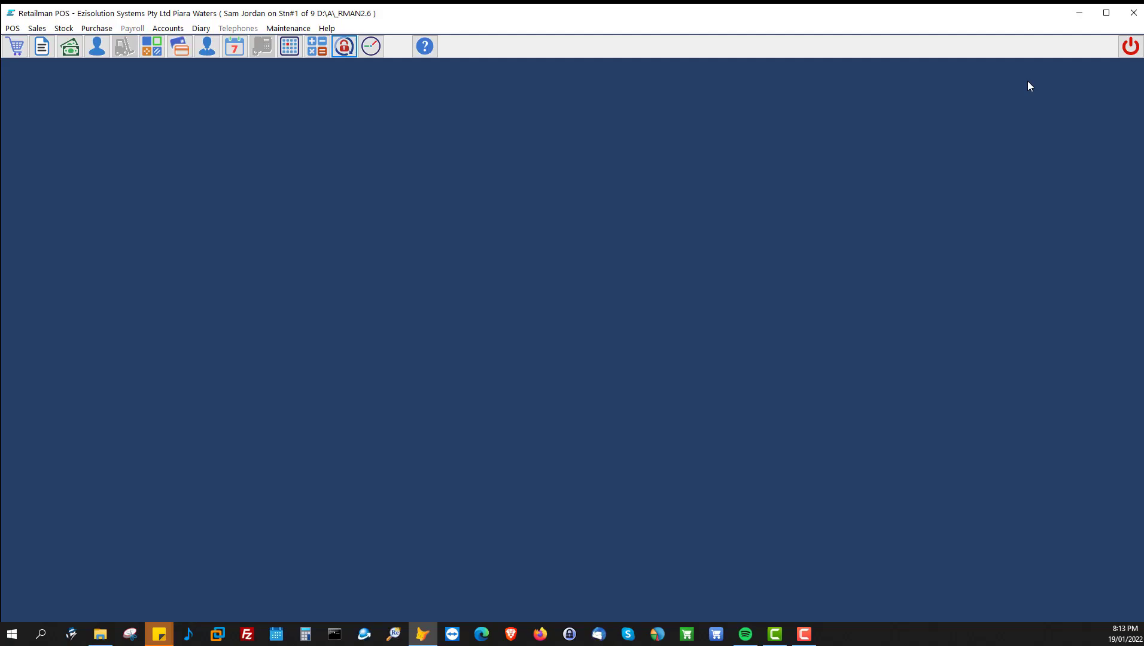
click(1131, 47)
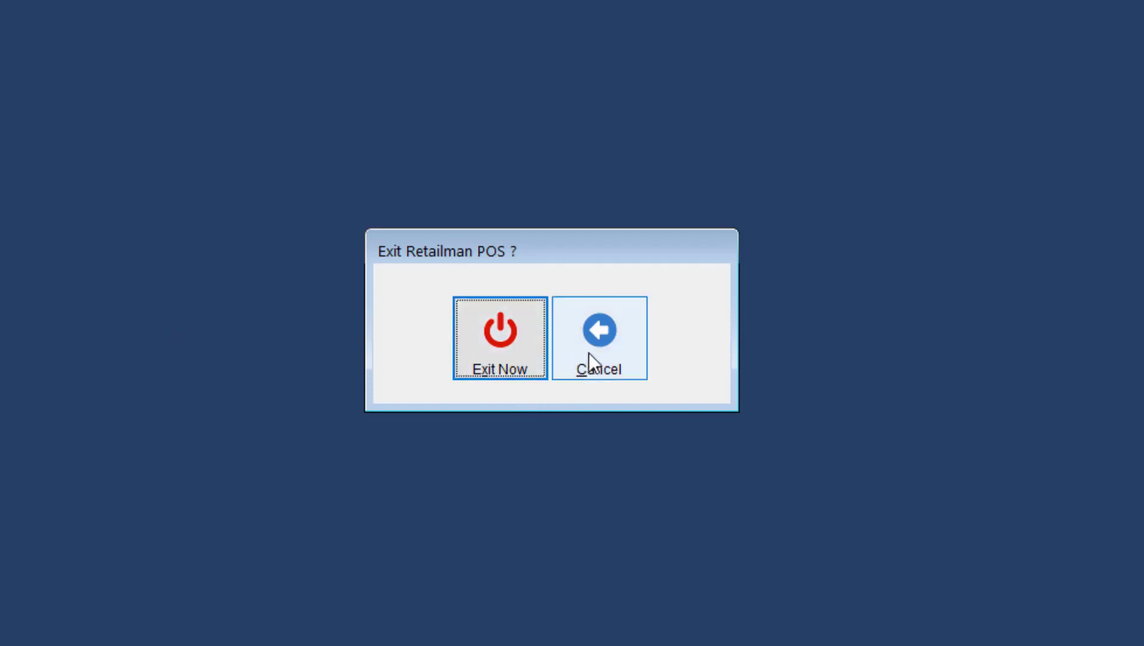
click(619, 342)
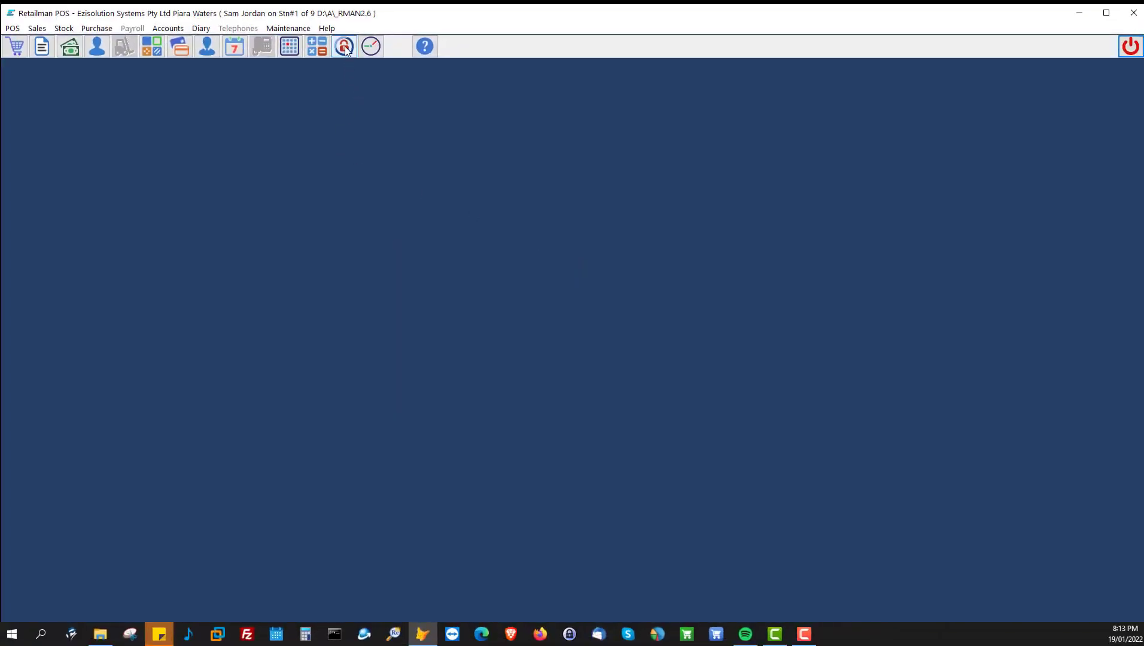
Step: Log back in with the Master User password, check the exit options for a backup choice, and cancel the exit
click(345, 51)
text(*)
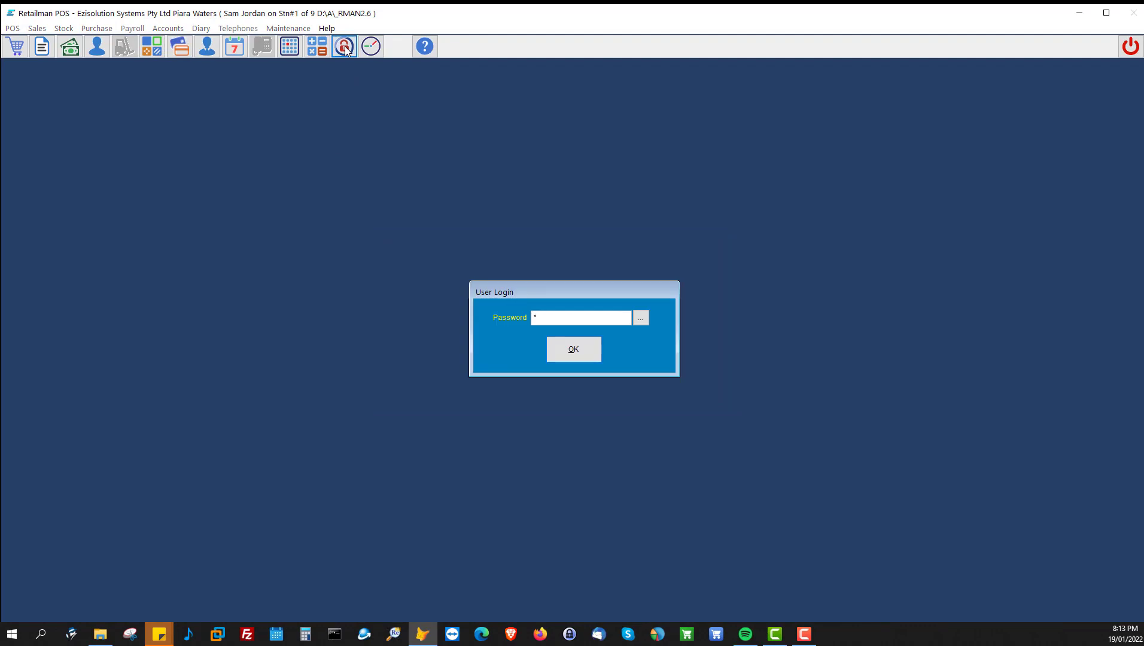
key(Return)
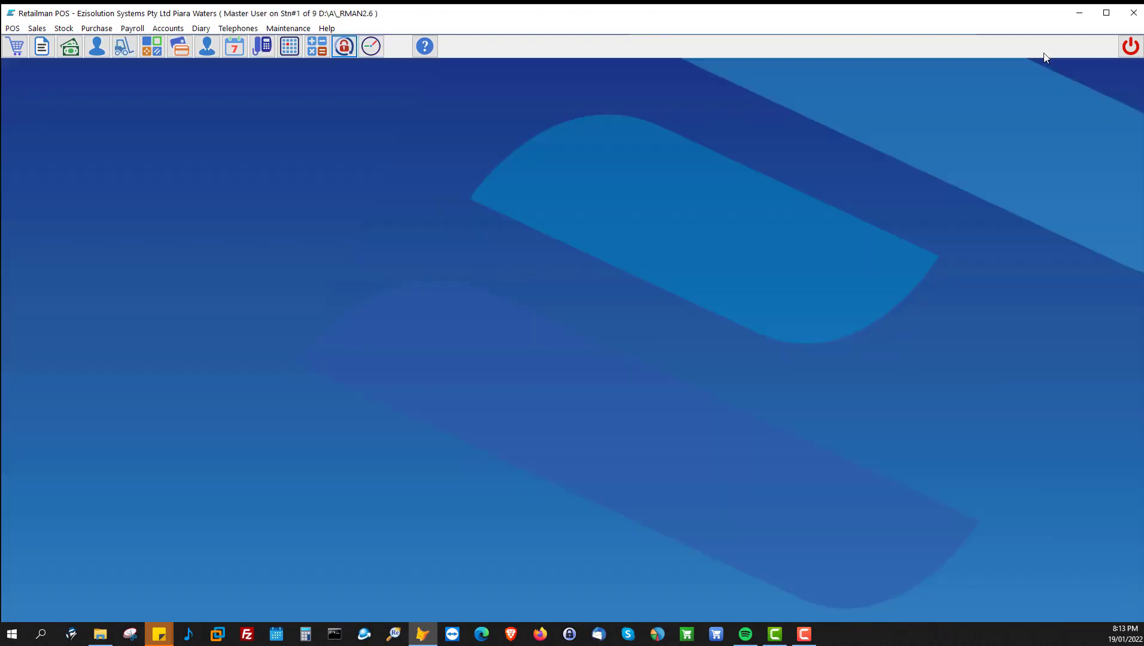
click(1126, 52)
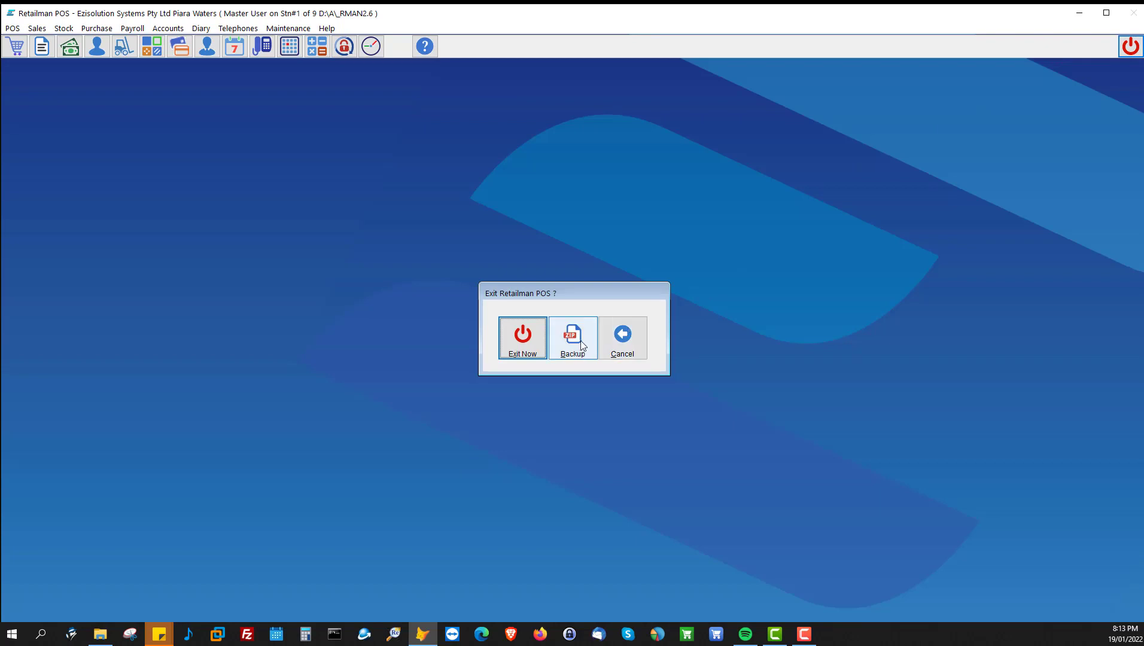
click(627, 343)
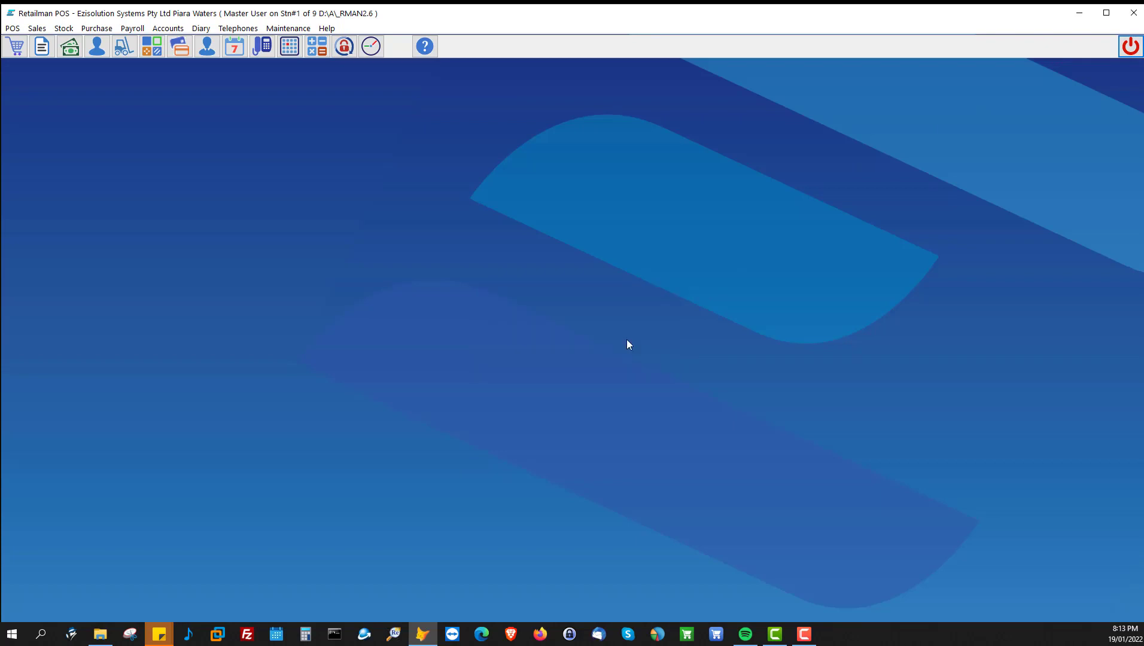
Step: Set the Master User's Restore Data From Backup access to 0, save it, and check the exit options without exiting
click(303, 33)
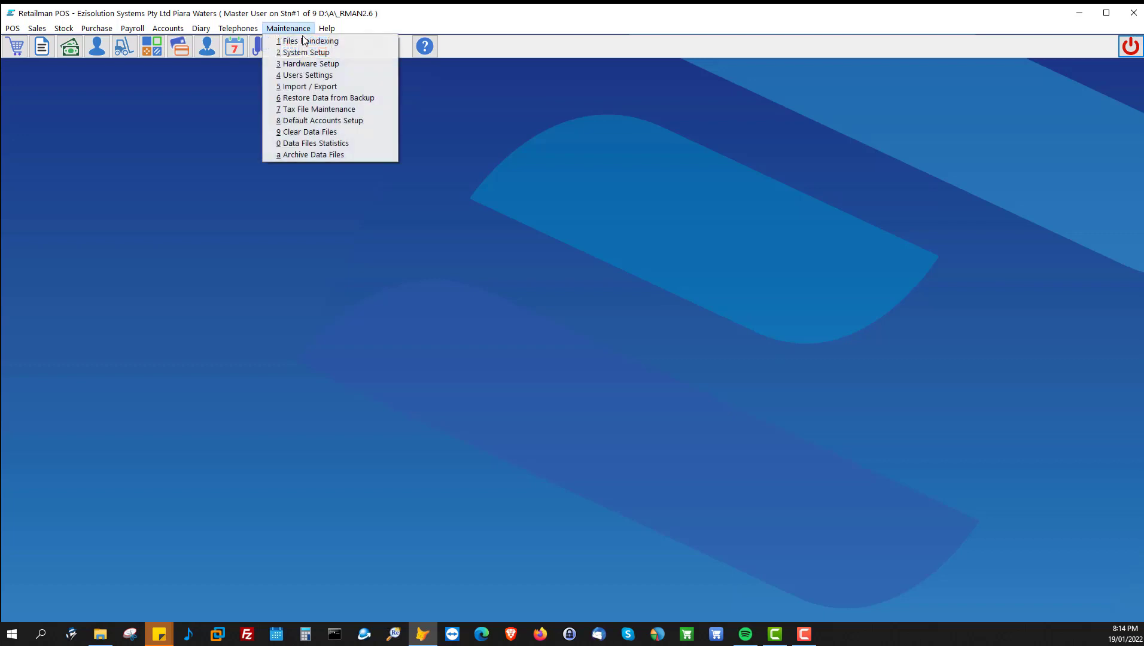
click(305, 77)
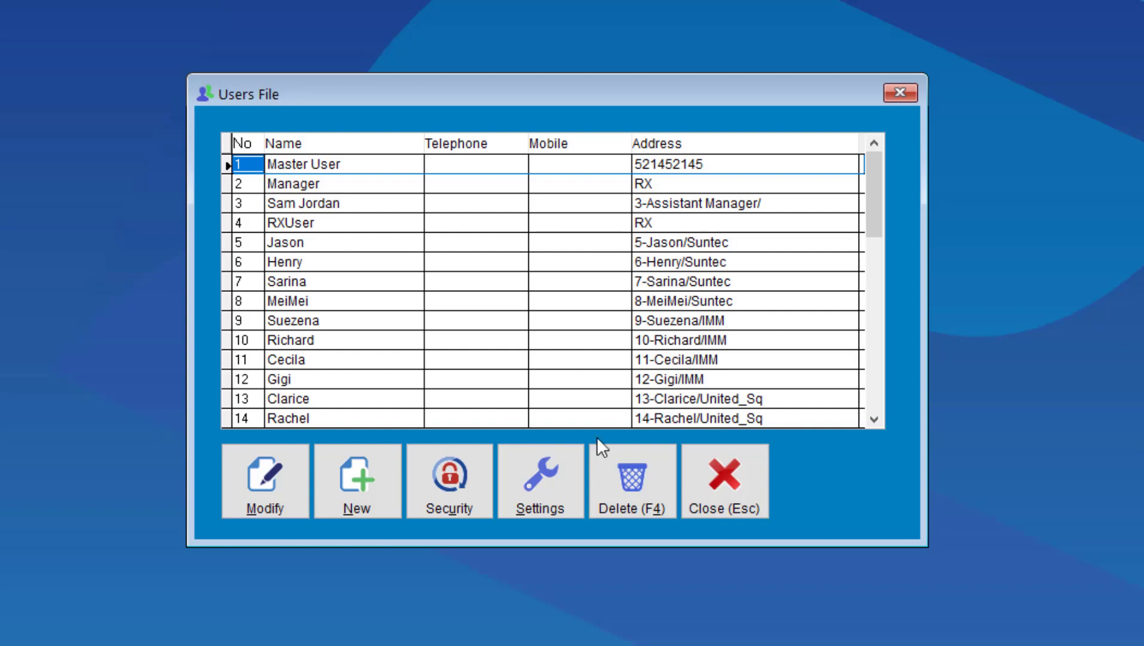
click(438, 489)
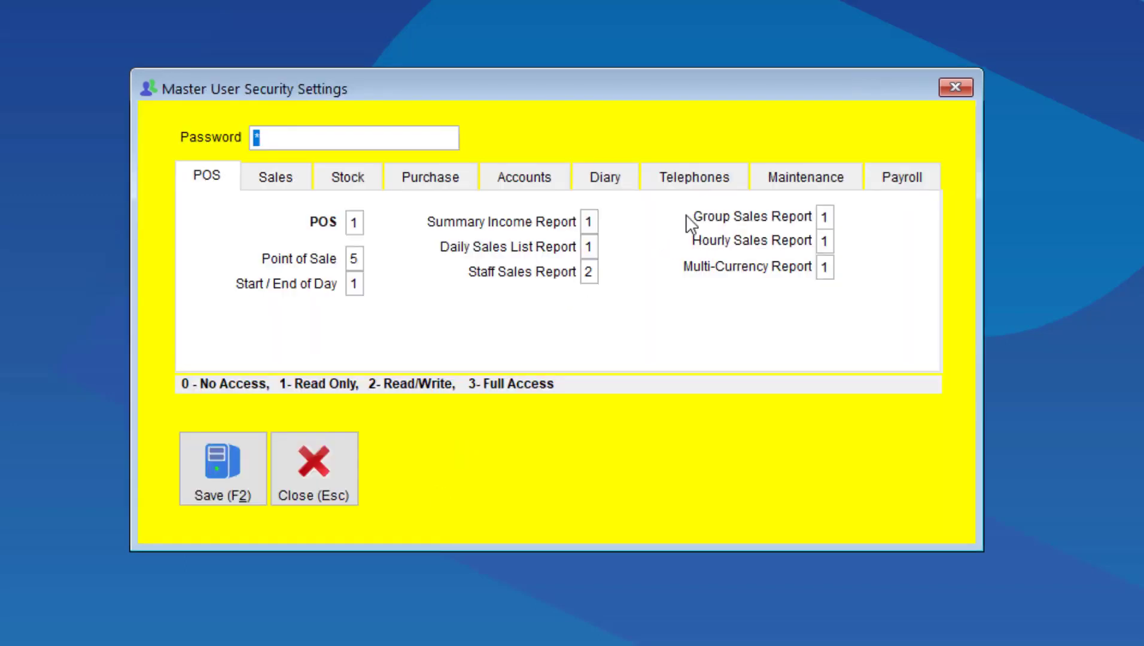
click(794, 183)
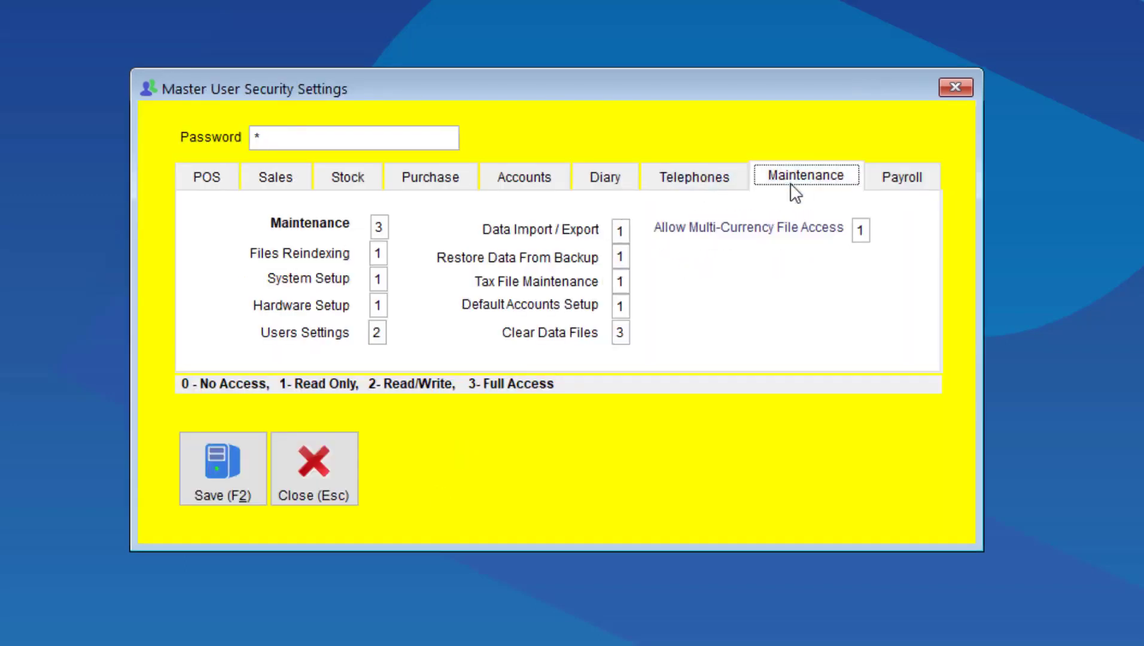
click(619, 257)
key(BackSpace)
text(0)
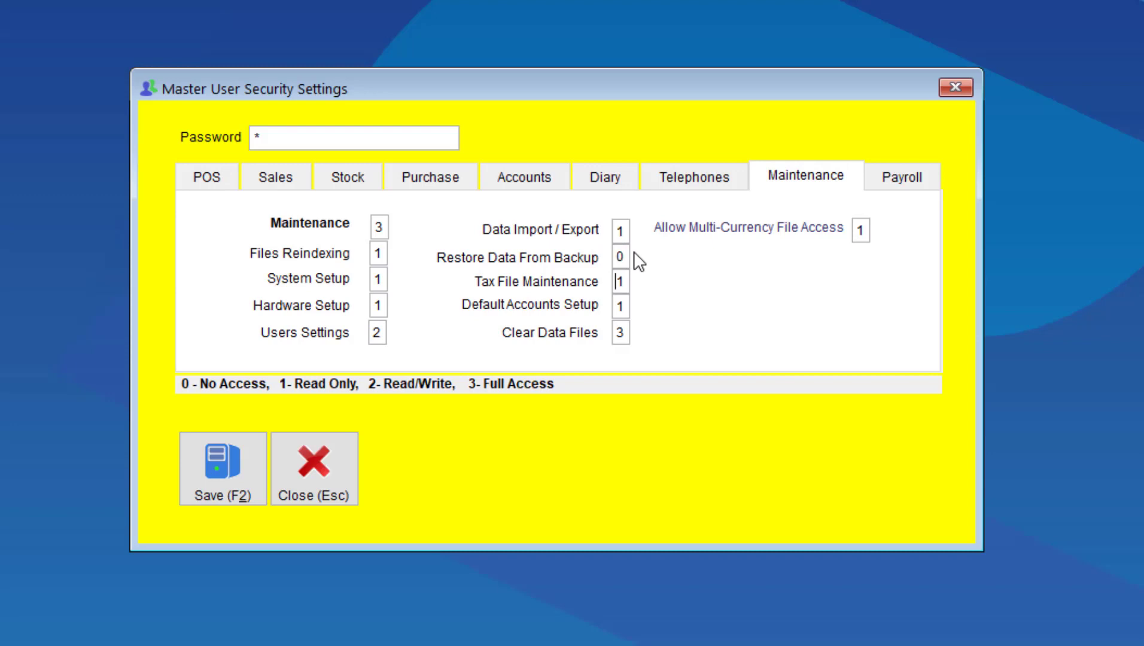
click(248, 482)
click(736, 483)
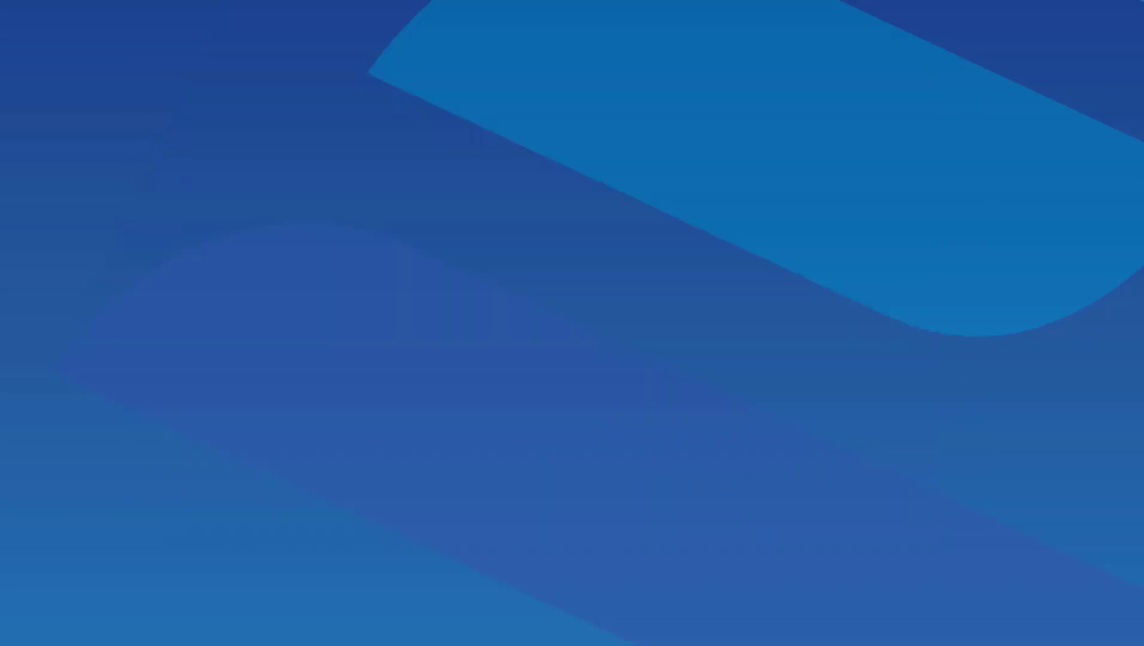
click(1131, 46)
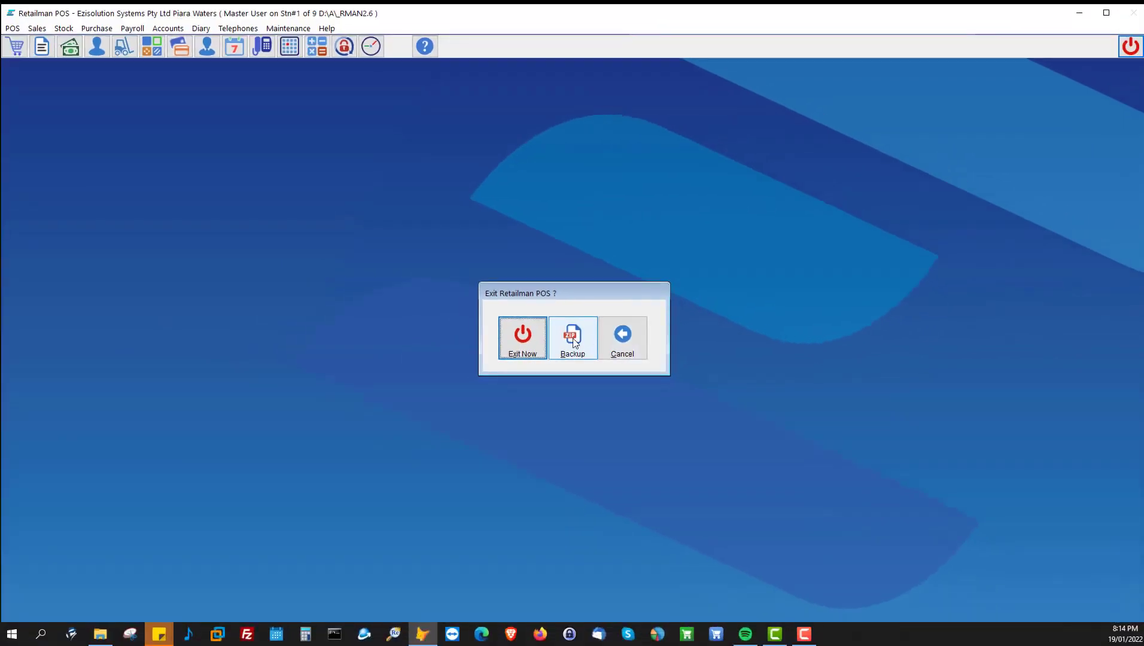
click(626, 342)
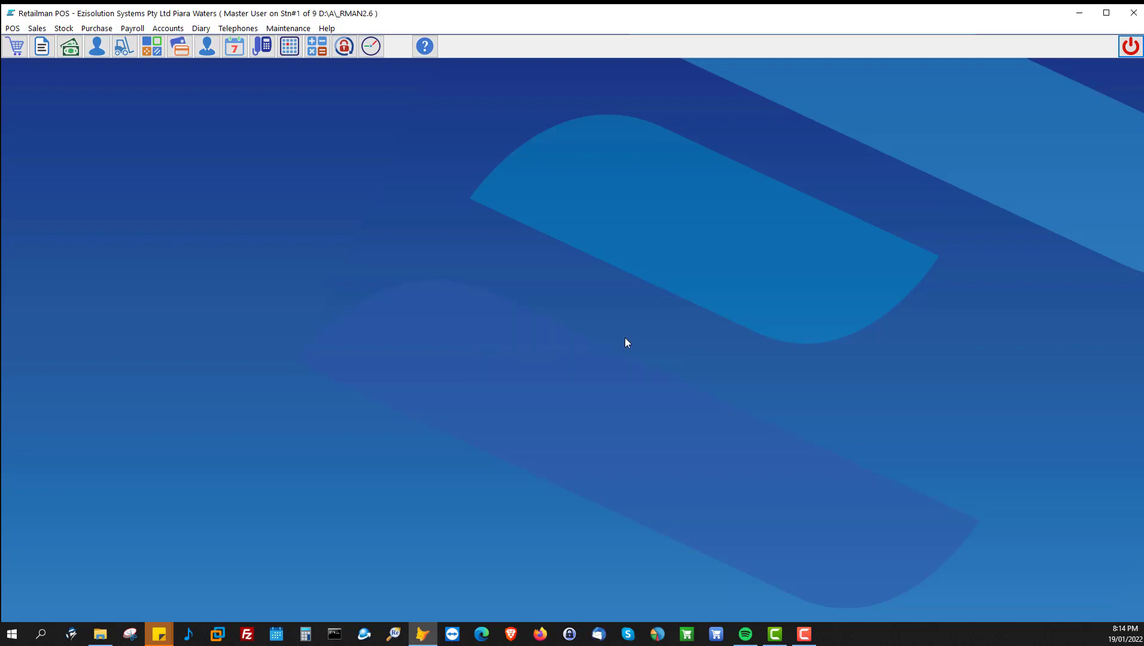